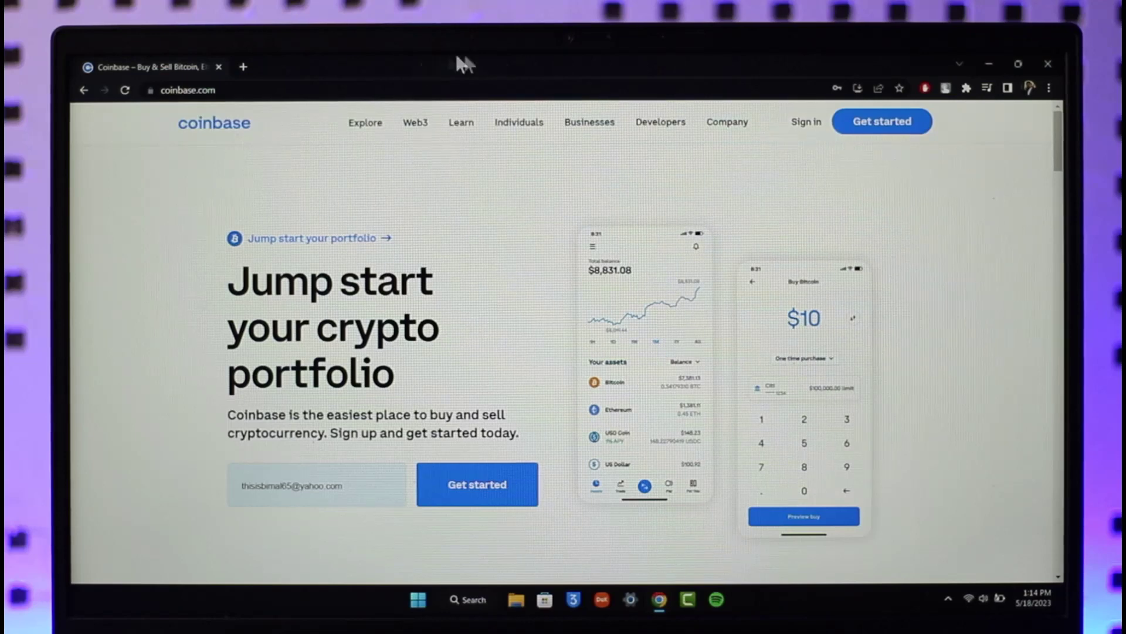
Sign in to Coinbase from the top of the page to reach the Home dashboard.
left_click(810, 133)
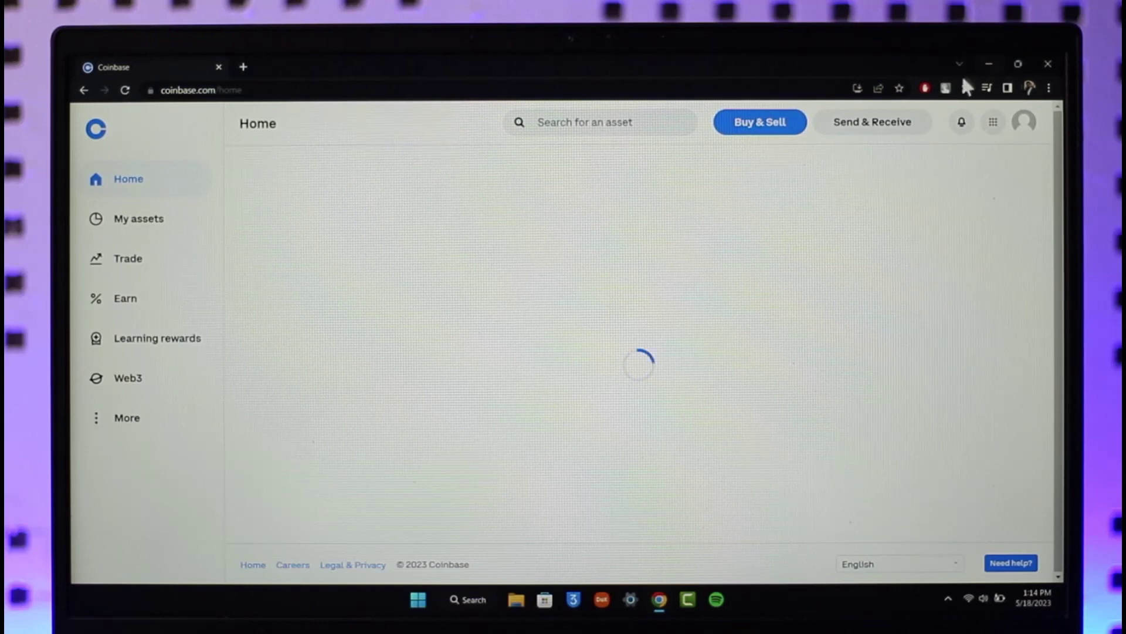
Connect TouchVPN from its toolbar popup, then dismiss the popup.
left_click(947, 88)
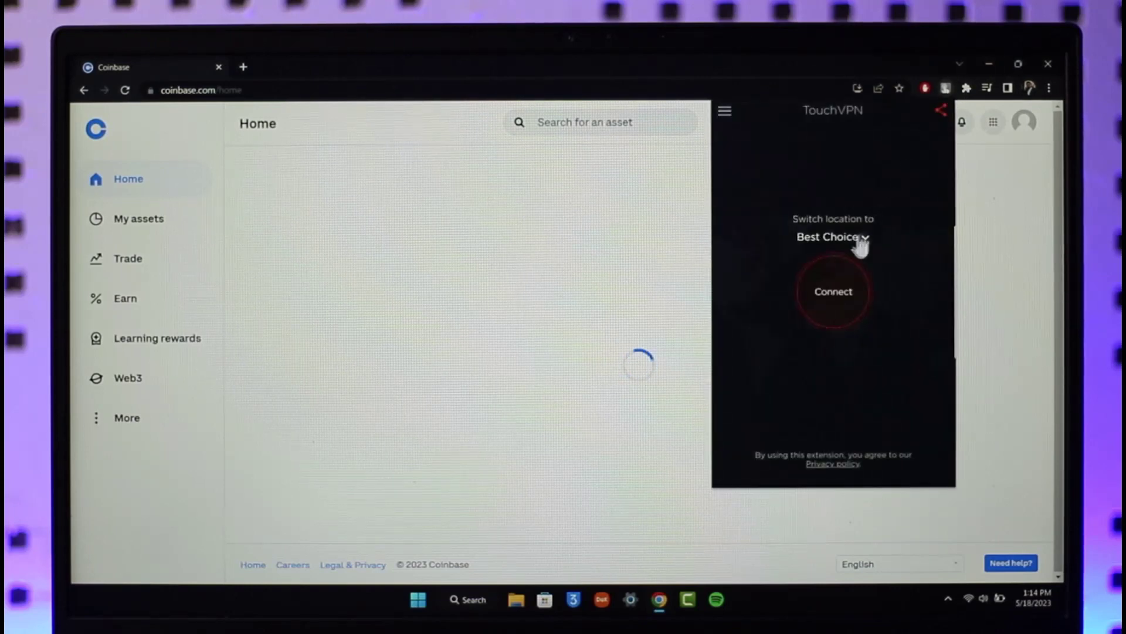
left_click(834, 294)
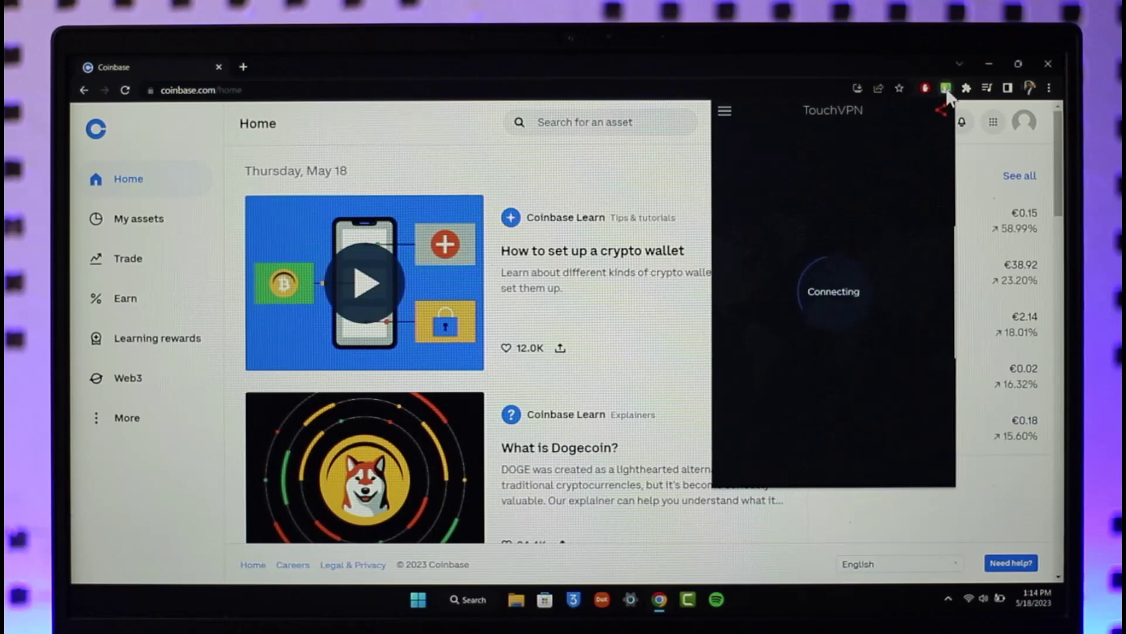
left_click(948, 92)
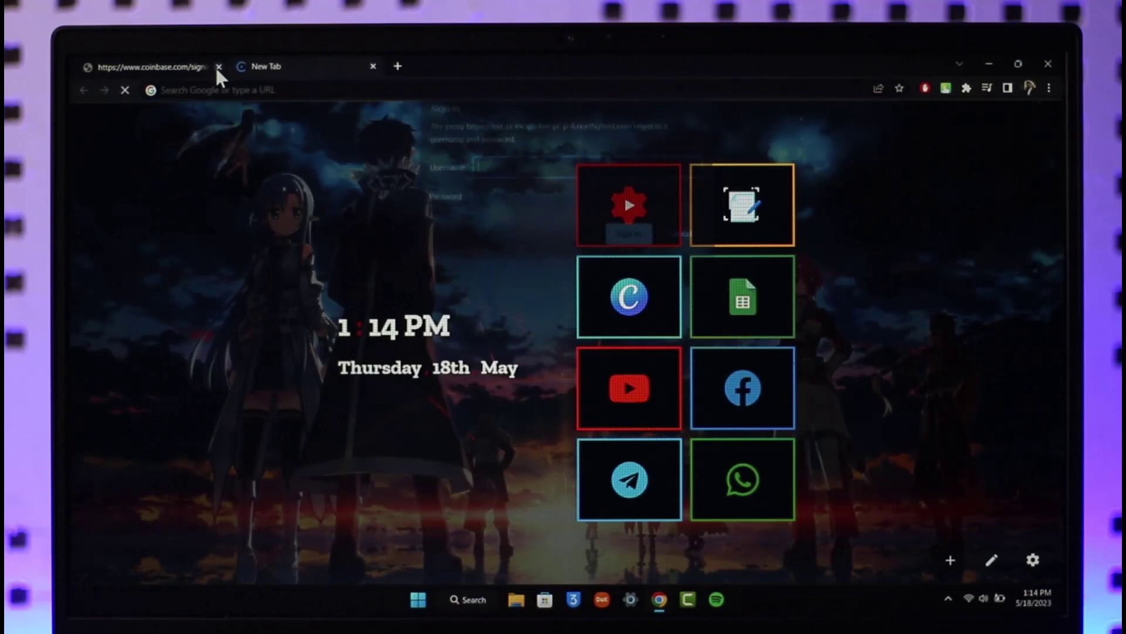
Close the stalled Coinbase tab, disconnect TouchVPN, and start a search in the address bar.
left_click(218, 67)
left_click(945, 88)
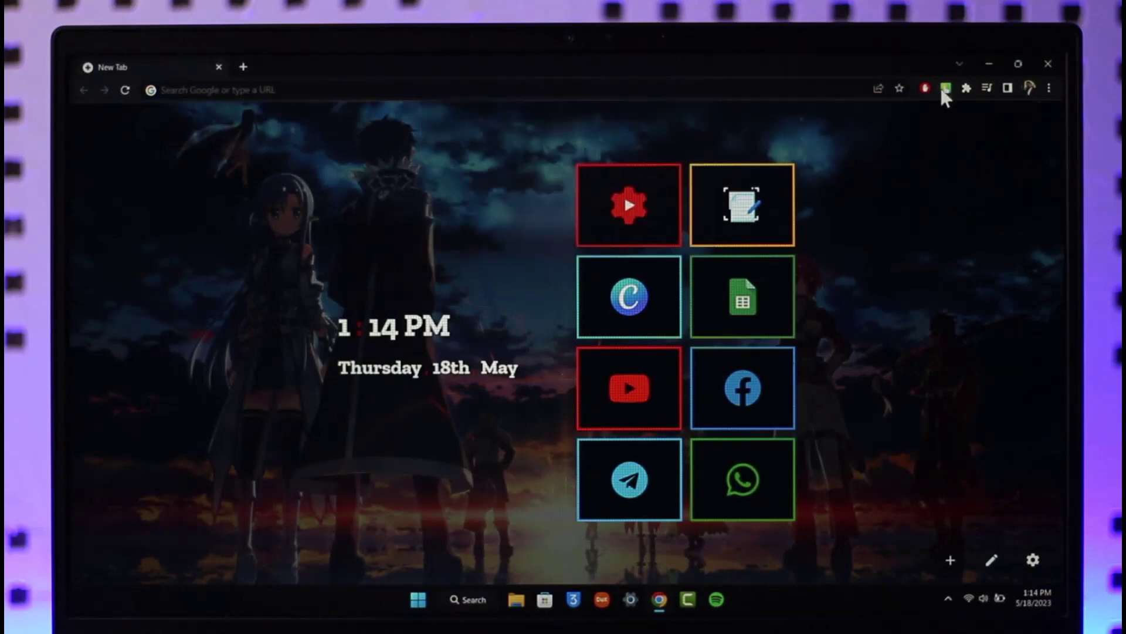
left_click(918, 151)
left_click(352, 84)
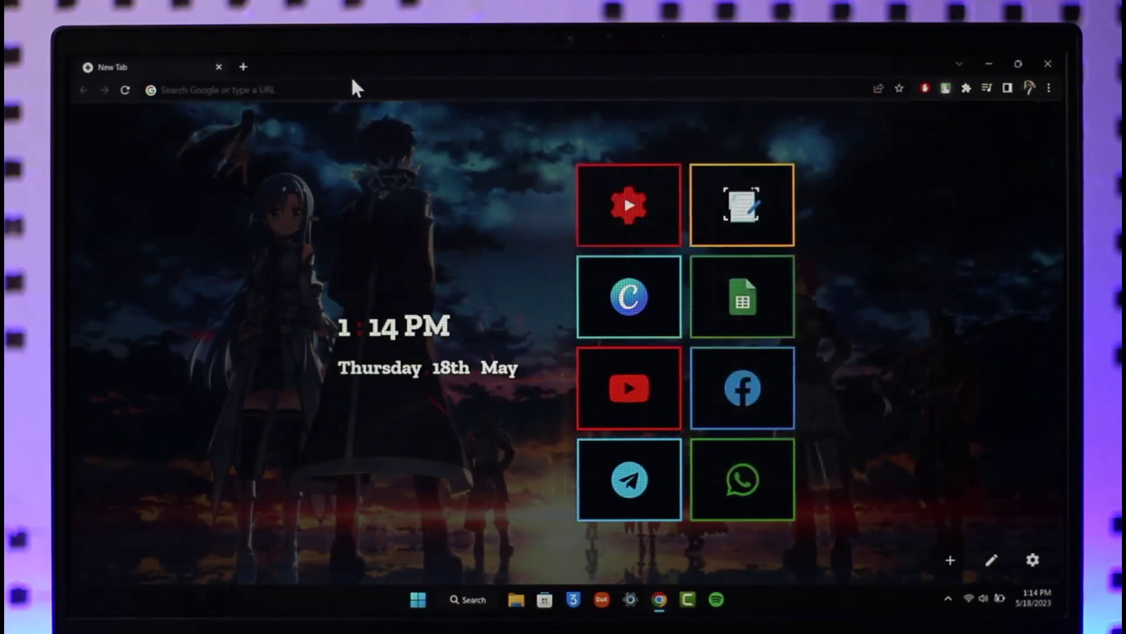
left_click(366, 93)
type("c")
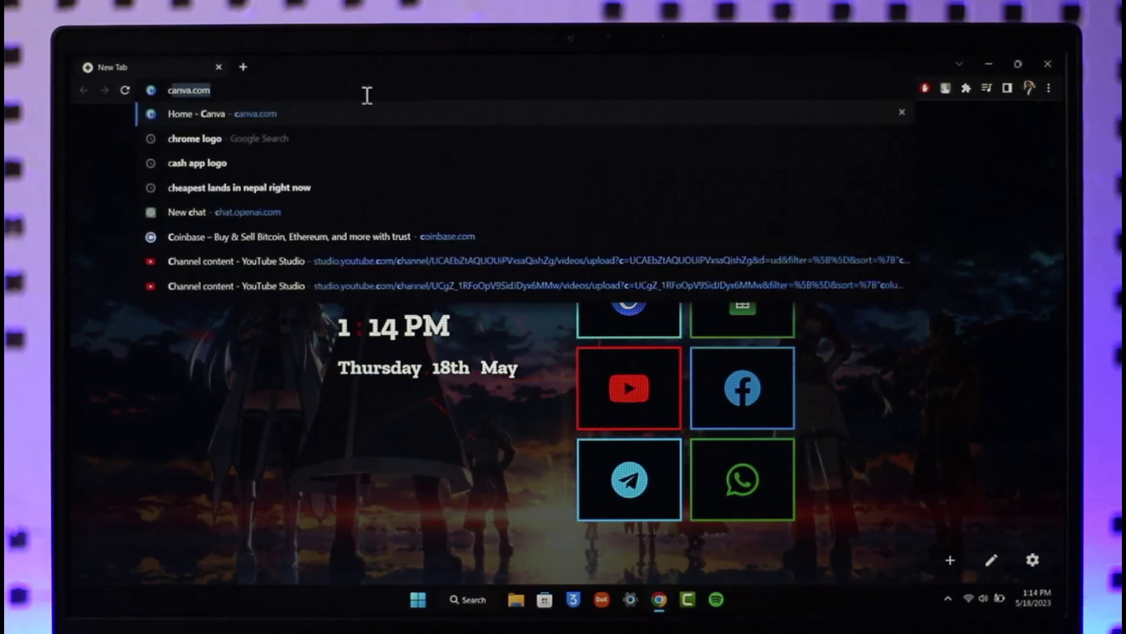
type("oin")
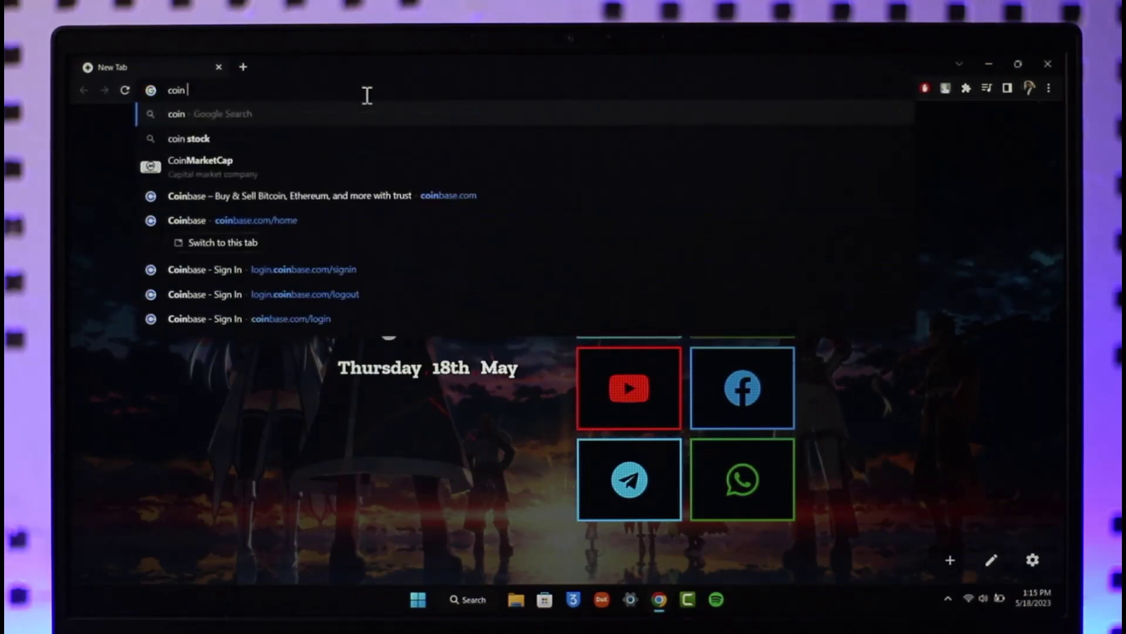
type("b")
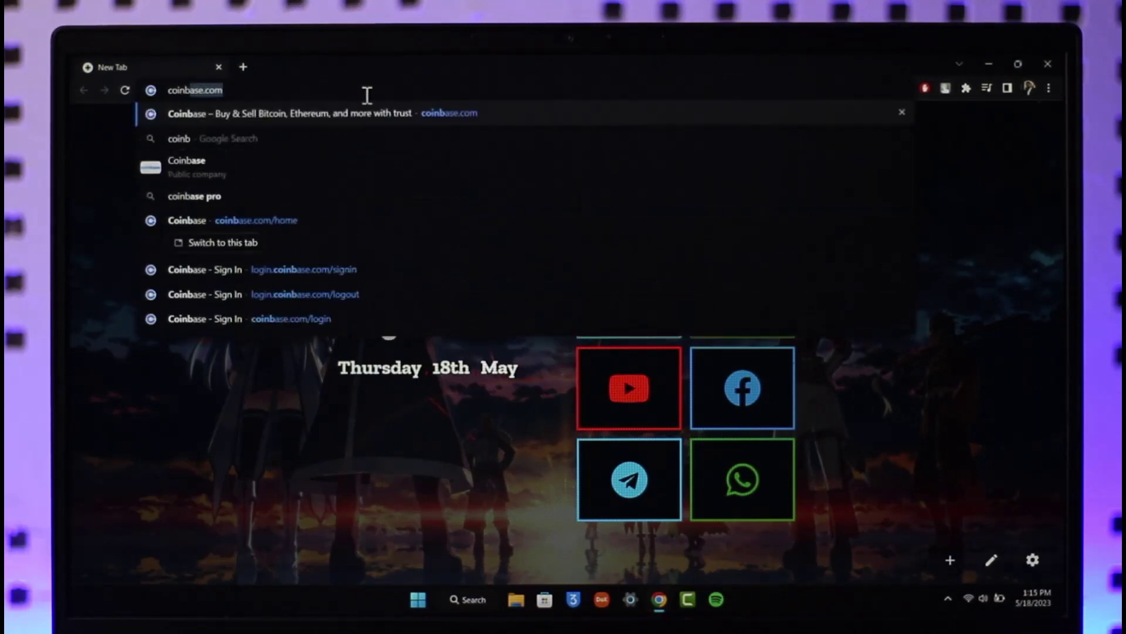
type("ase.com")
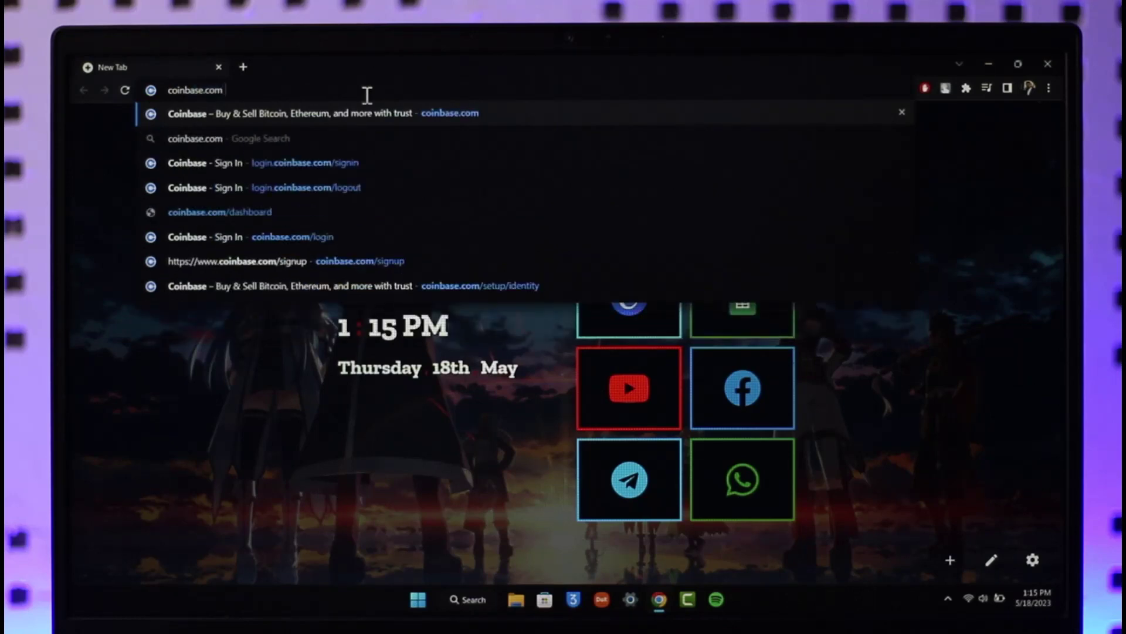
type(" support")
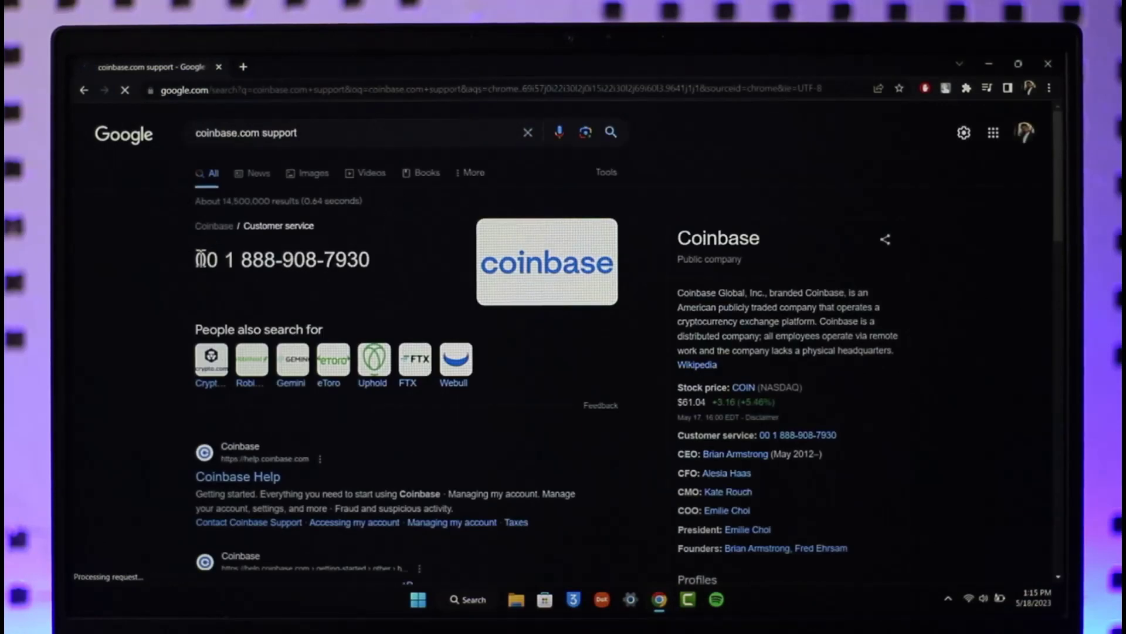
left_click_drag(202, 260, 376, 258)
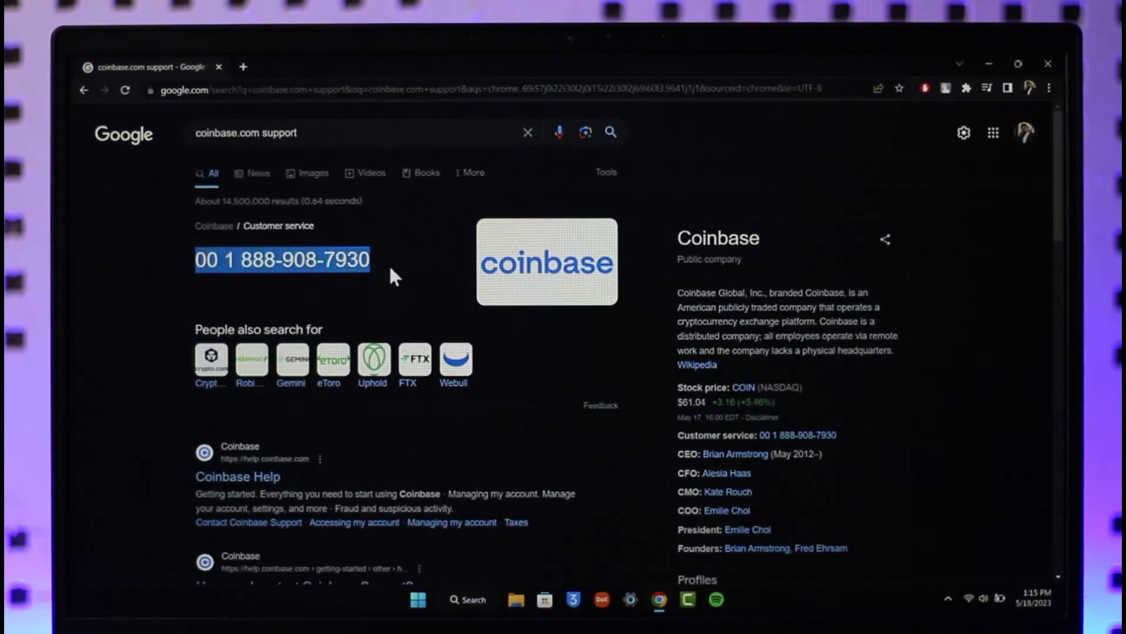
left_click(391, 268)
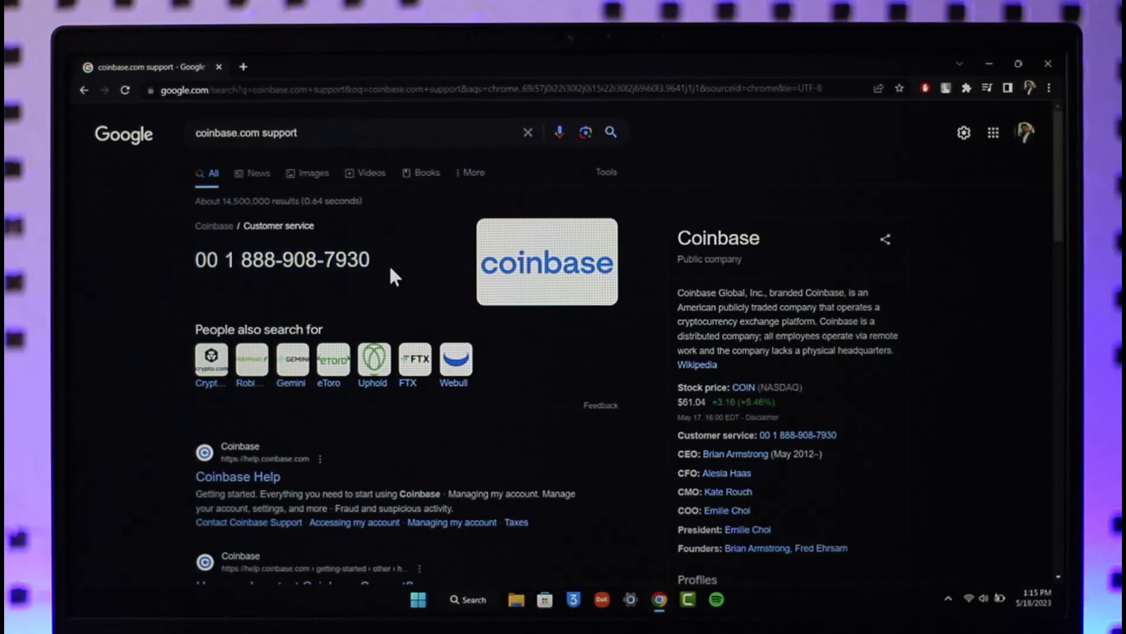